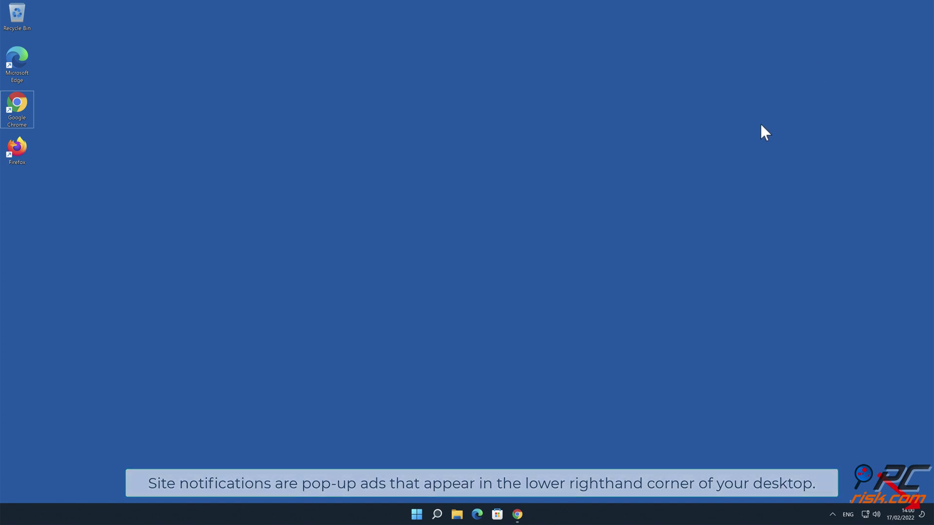
Step: Bring up Chrome on worthyrid.com, allow its notifications, and close the browser window
click(518, 514)
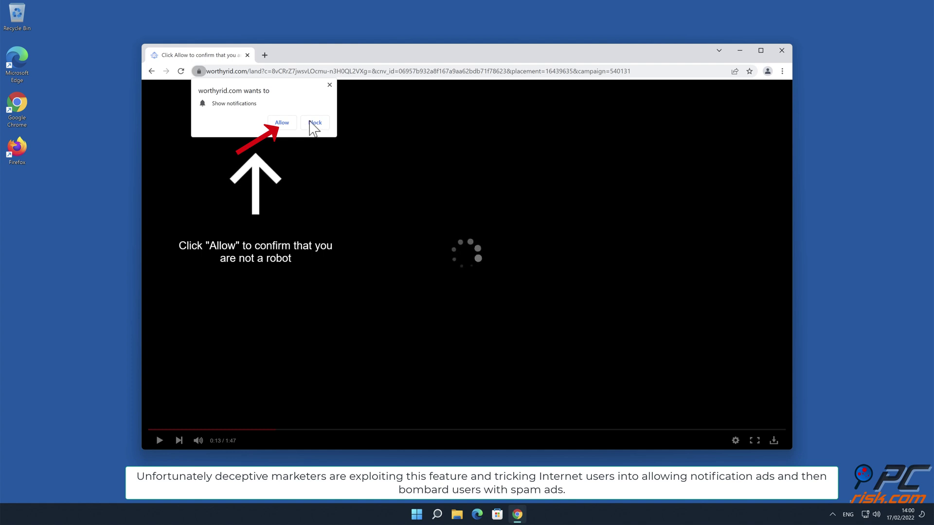
click(282, 123)
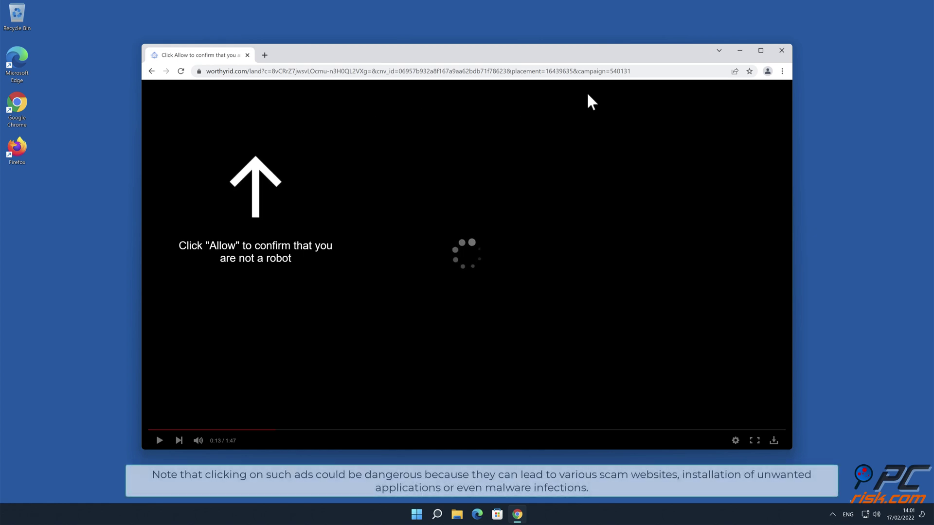
click(779, 51)
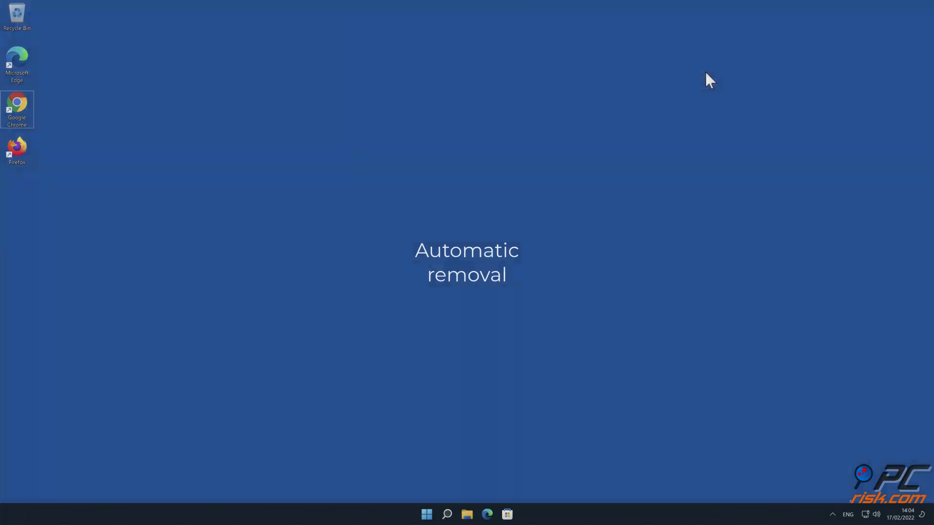
double_click(25, 107)
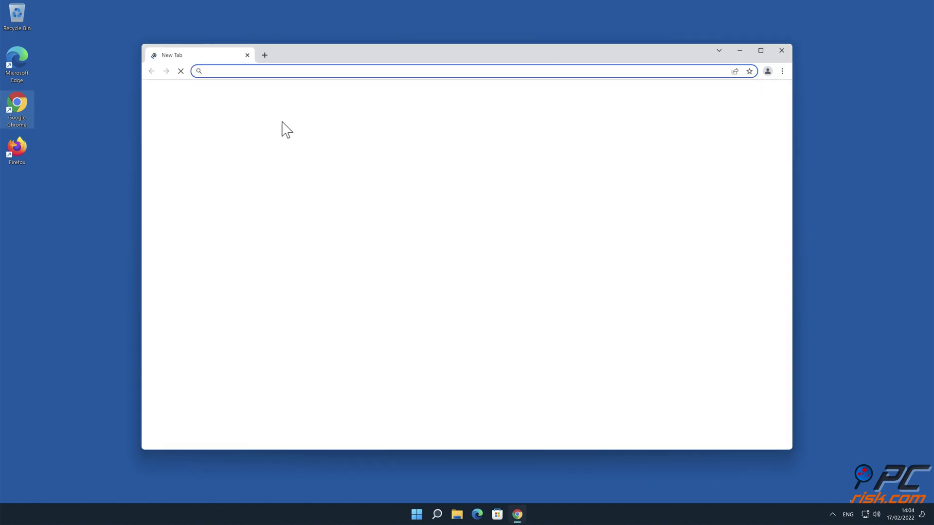
text(www.)
text(combocle)
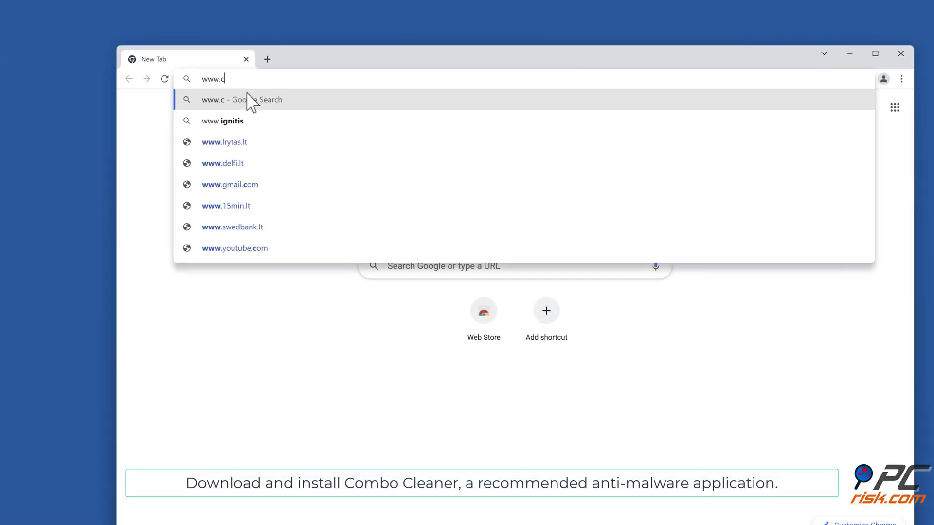
text(aner.com)
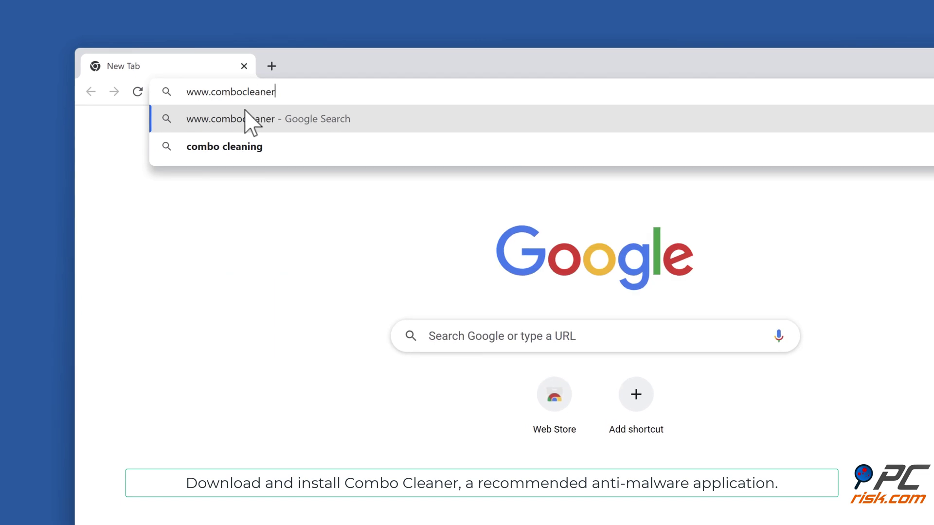
key(Return)
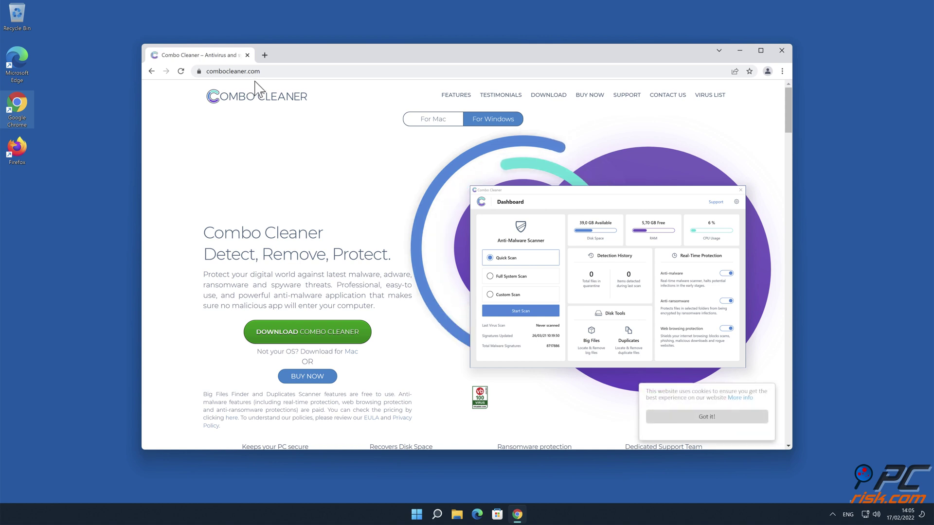
click(308, 330)
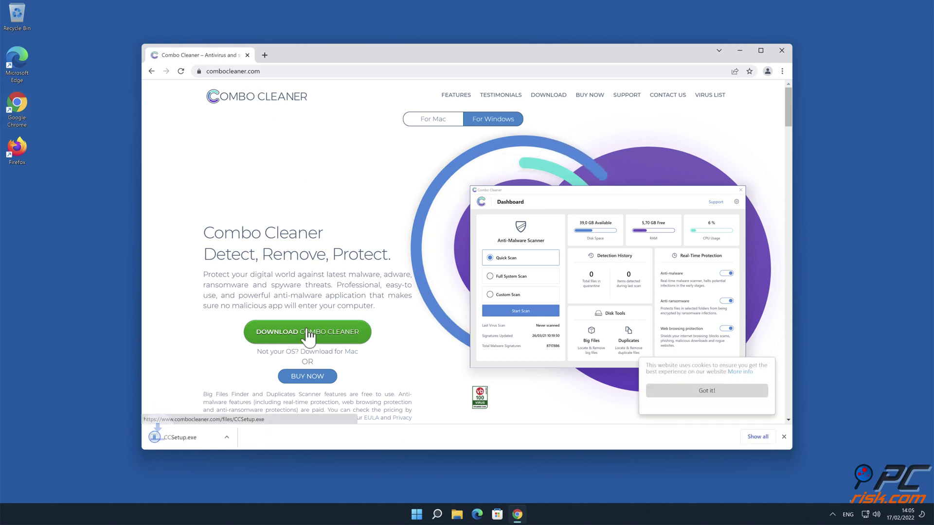
click(205, 440)
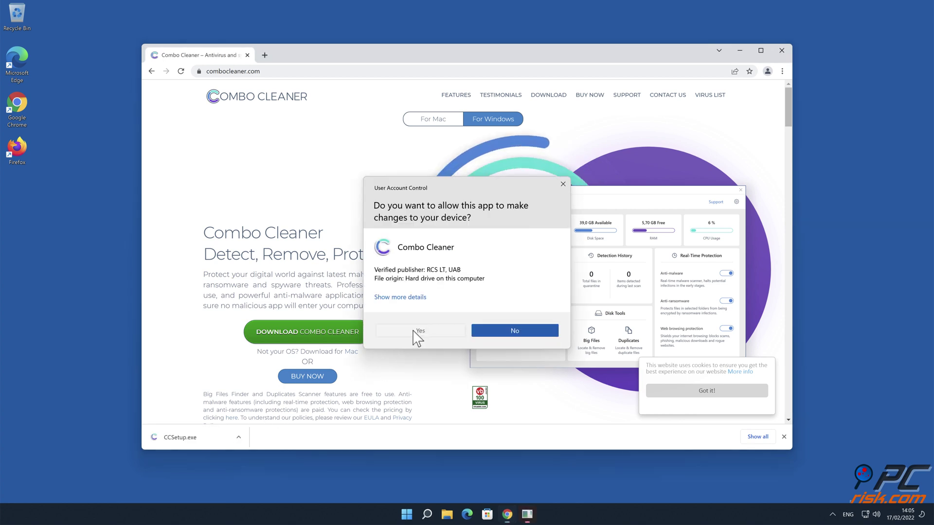
Step: Approve the UAC prompt and install Combo Cleaner through the InstallShield wizard
click(418, 332)
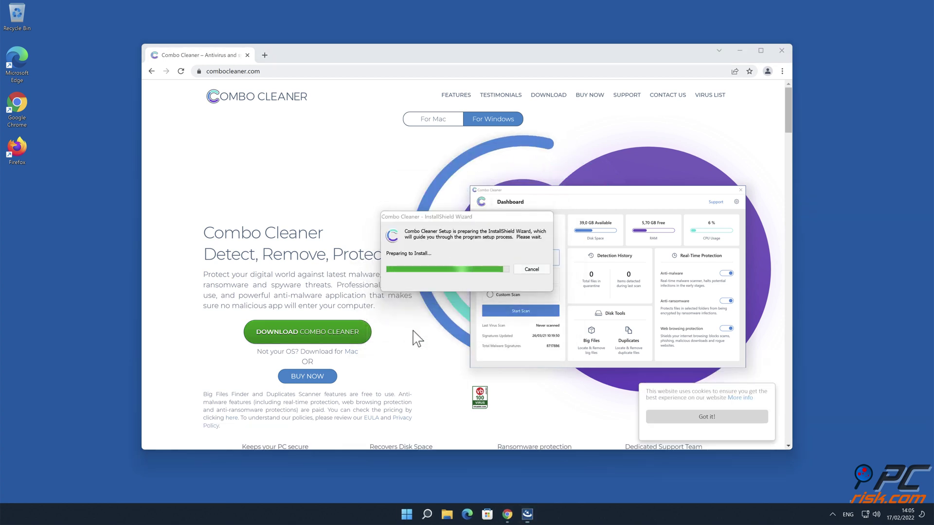
click(510, 364)
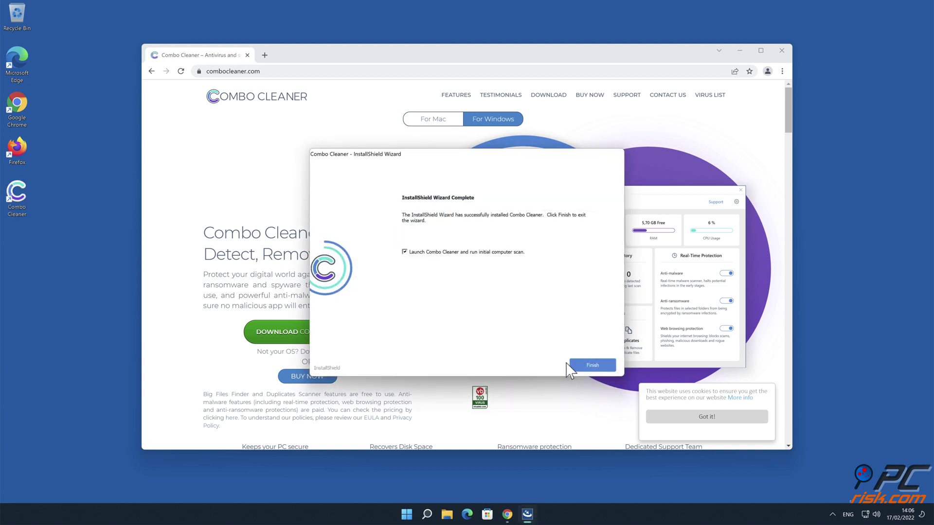
click(591, 366)
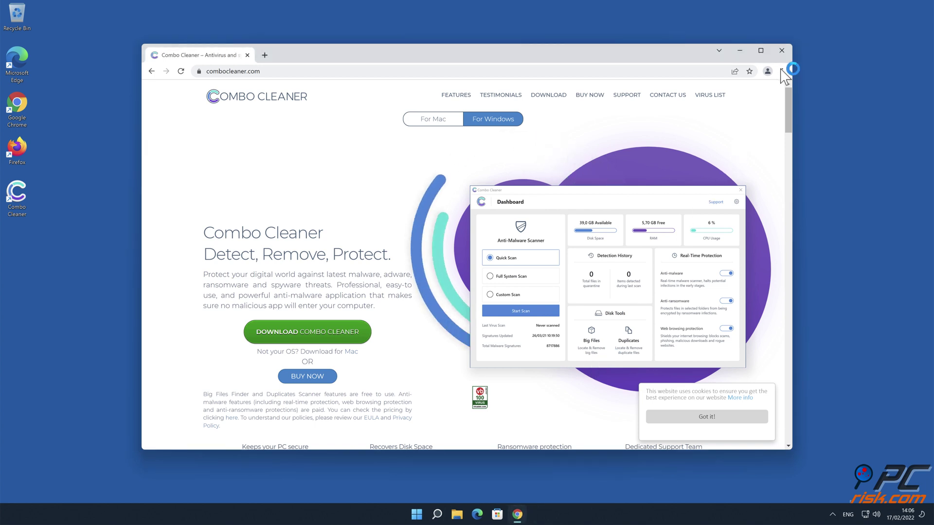
Step: Close Chrome, remove the detected worthyrid.com Ads threat, and return to the Dashboard
click(781, 51)
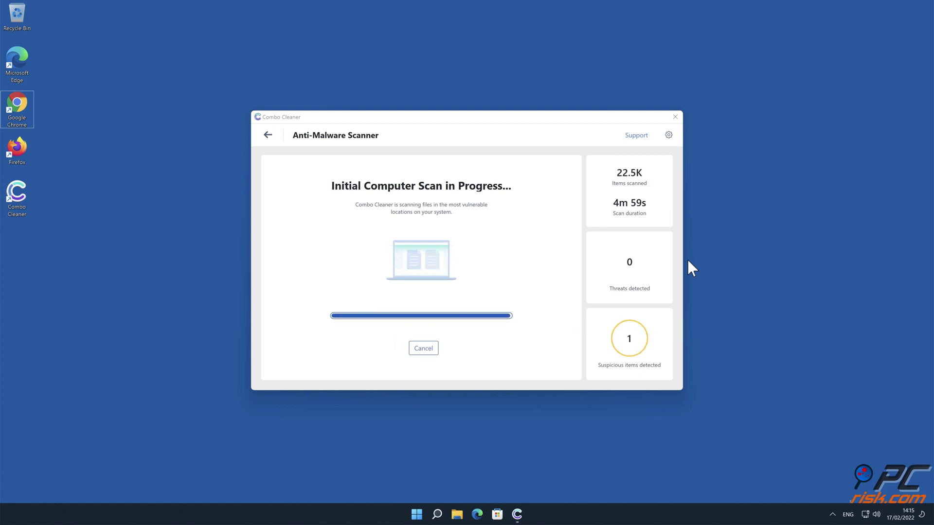
click(631, 367)
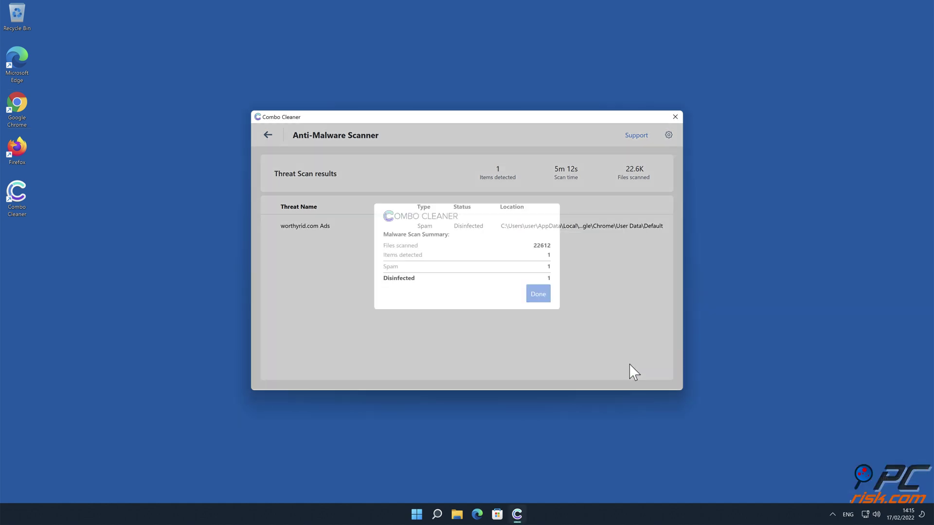
click(538, 294)
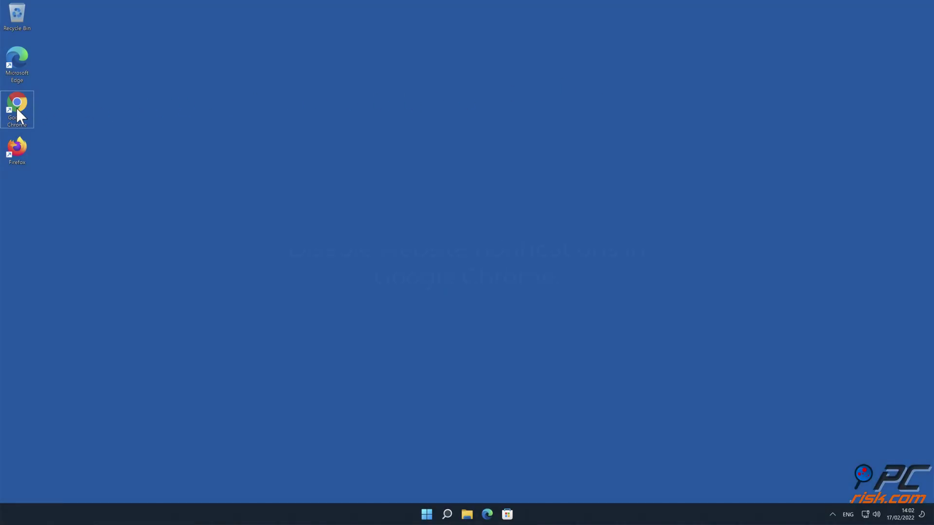
Step: Go to Chrome Settings > Security and Privacy > Site Settings and scroll to Notifications
double_click(17, 110)
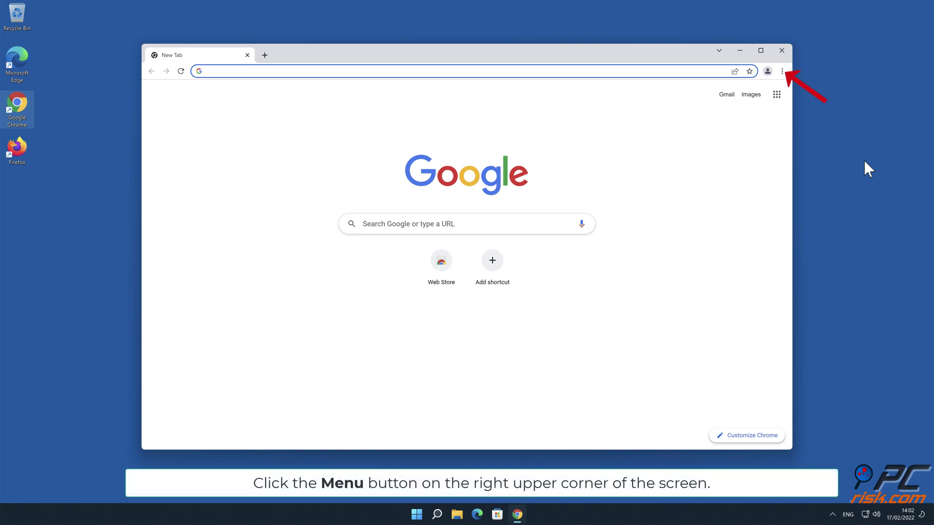
click(782, 71)
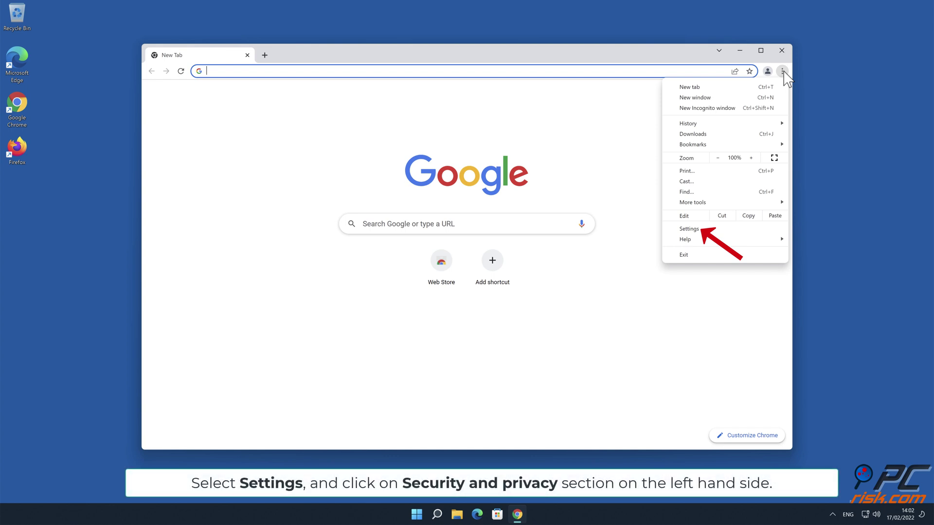
click(706, 230)
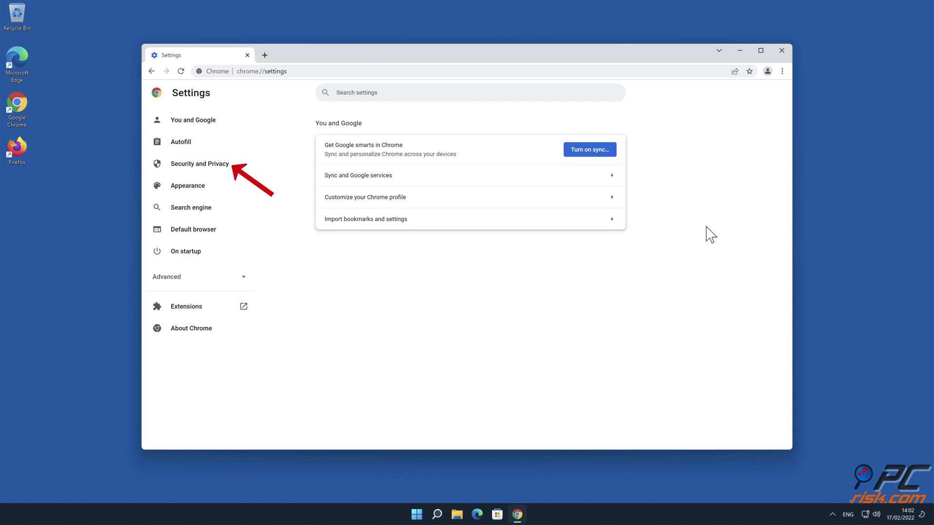
click(212, 168)
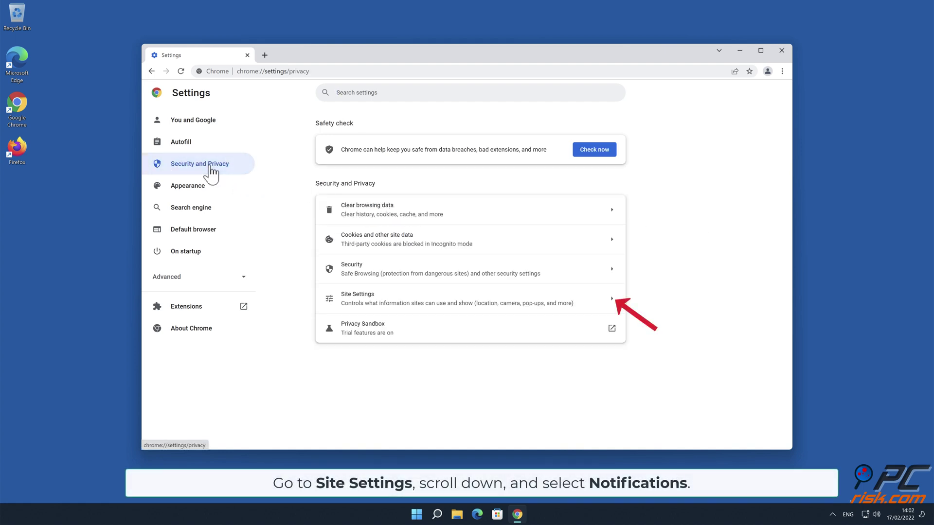
click(608, 302)
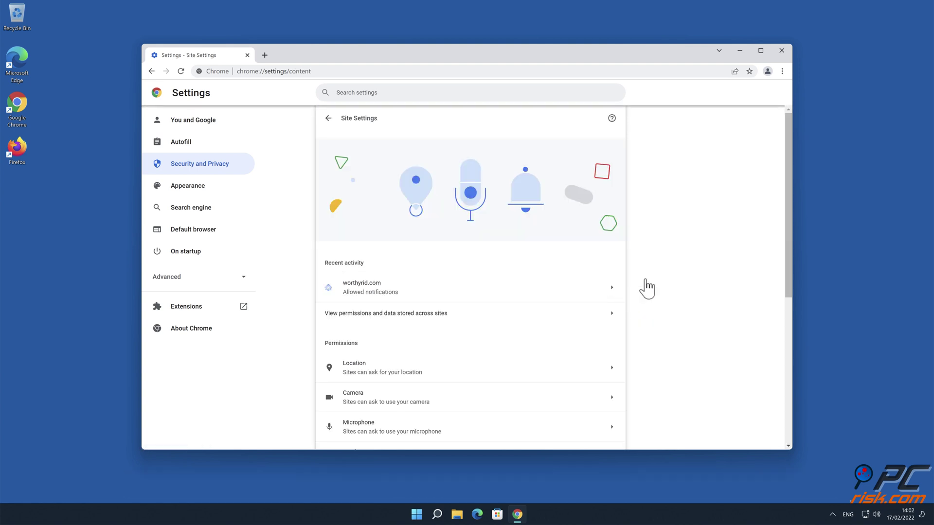
drag(783, 210, 790, 311)
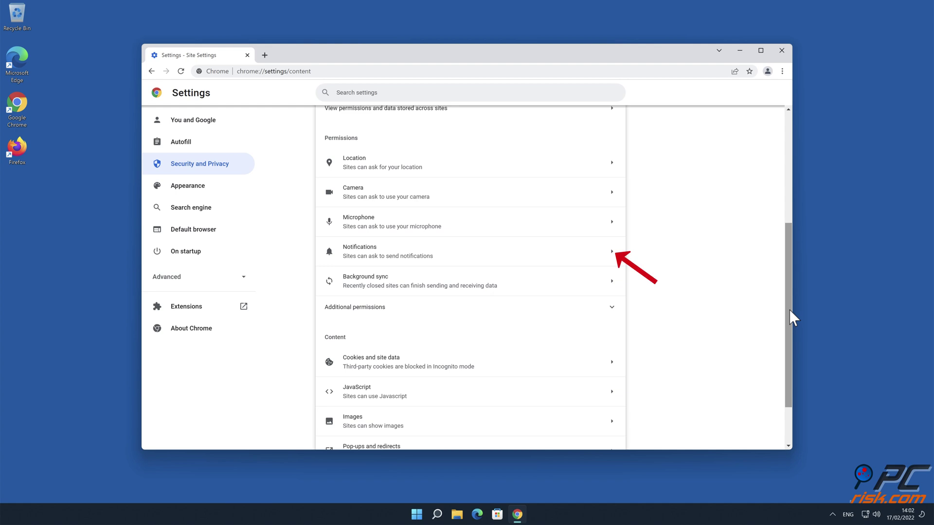
click(611, 255)
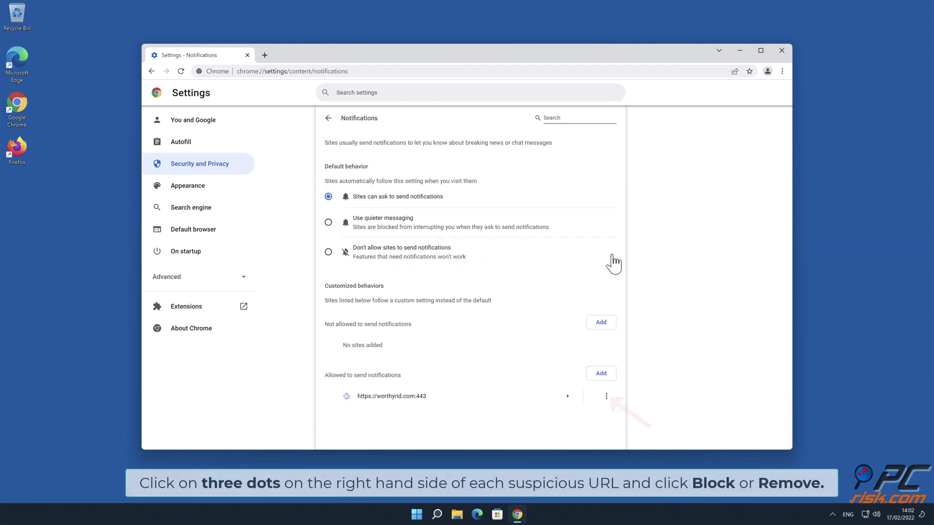
click(606, 396)
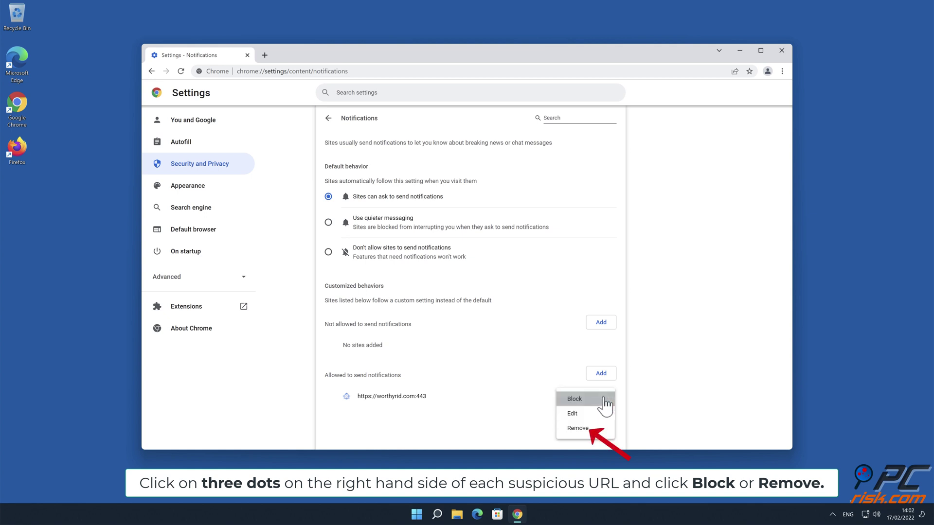
click(590, 428)
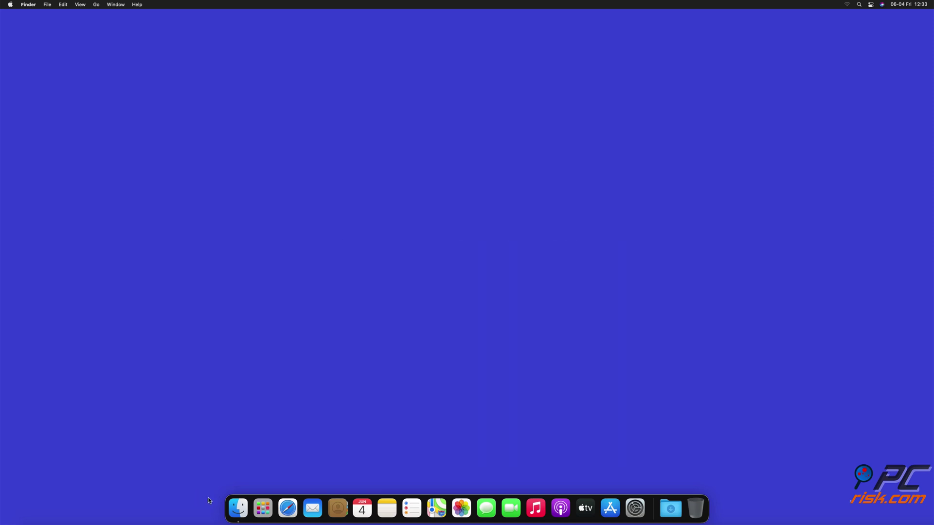
Step: Launch Safari and open its Settings to the Websites pane
click(282, 513)
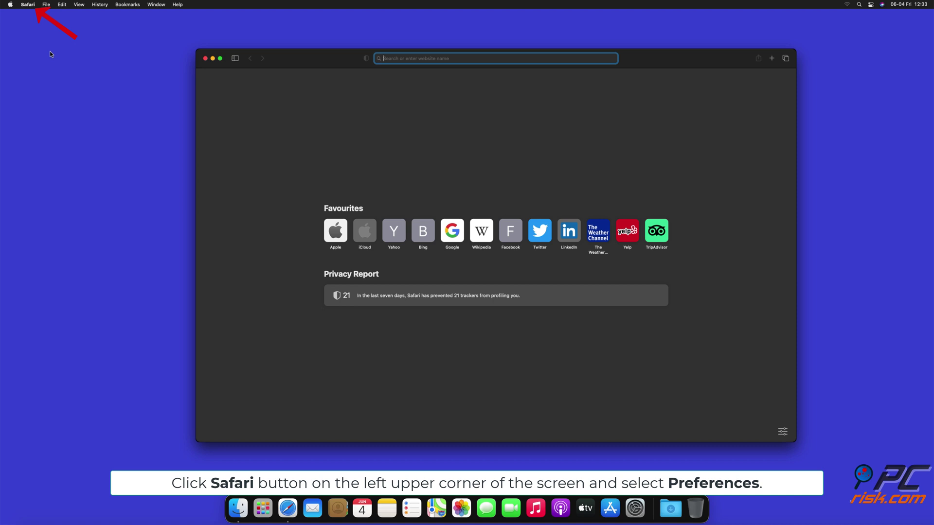
click(28, 5)
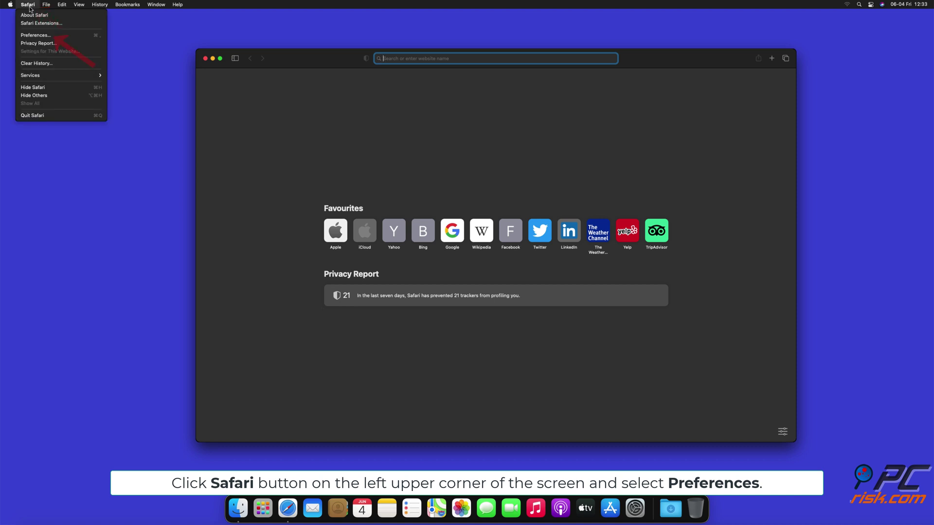
click(46, 36)
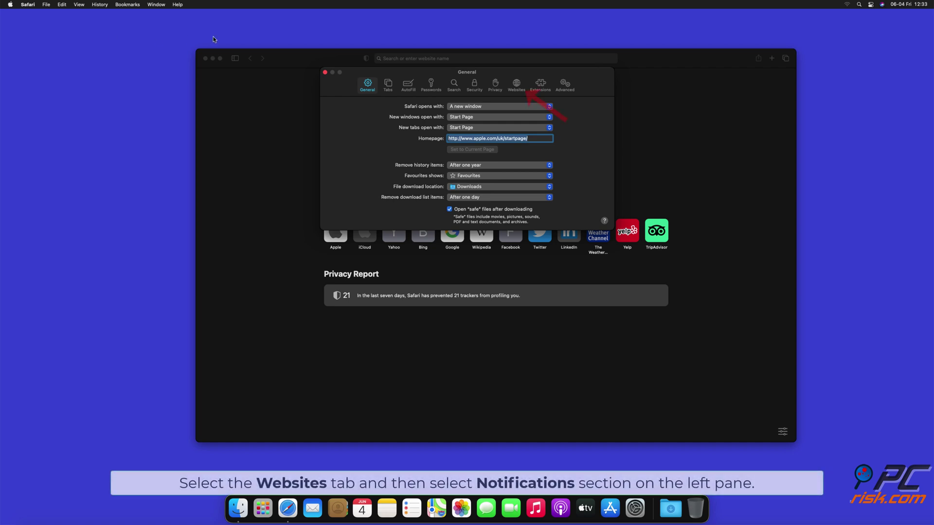
click(515, 87)
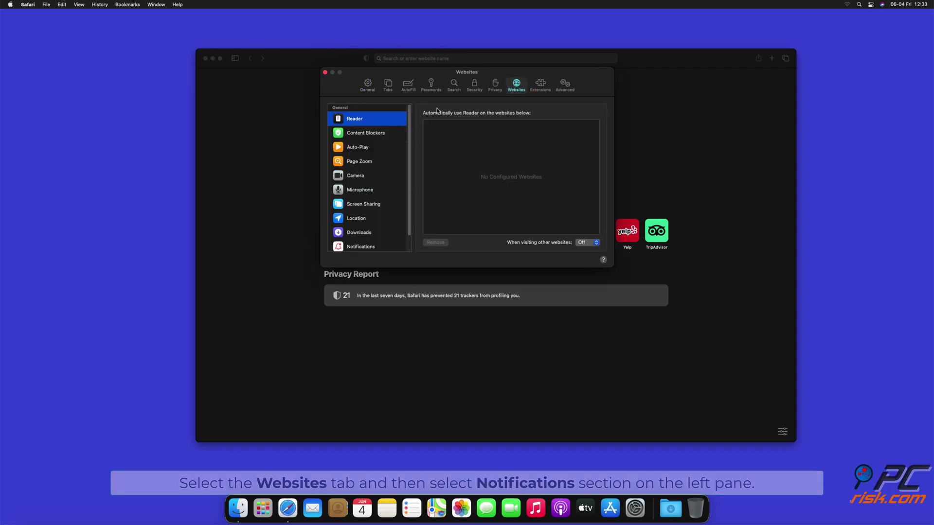
scroll(409, 124, down, 1)
scroll(410, 124, down, 3)
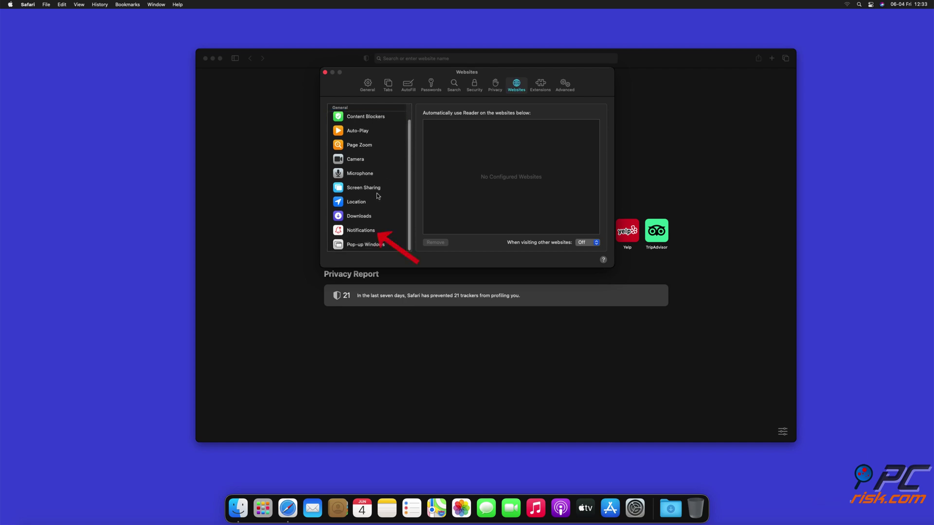
Step: Set findmedia.biz, thehugefeed.com and watch-video.net notifications to Deny, then close the preferences
click(362, 234)
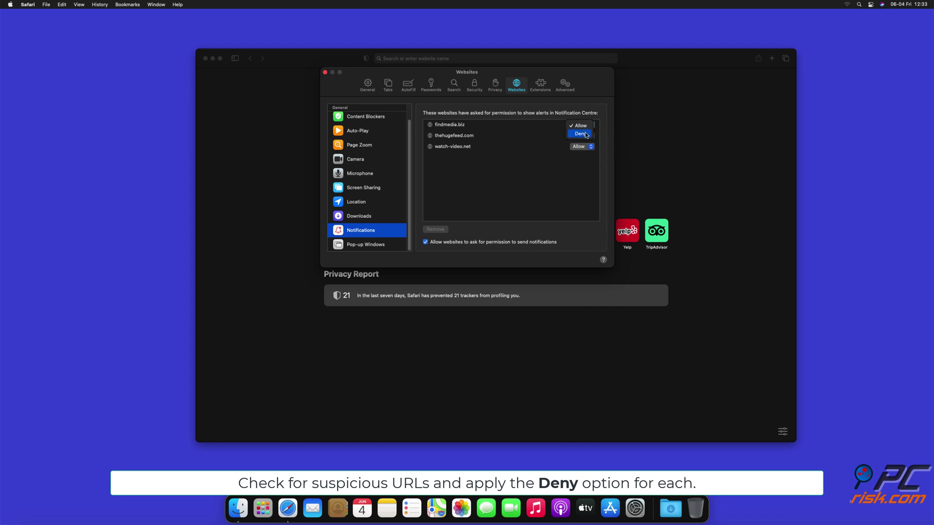
click(592, 136)
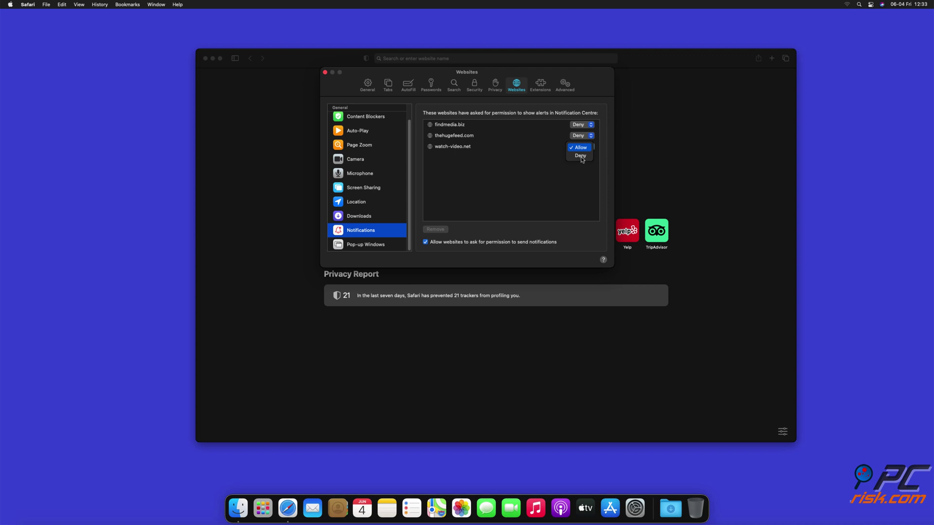
click(325, 73)
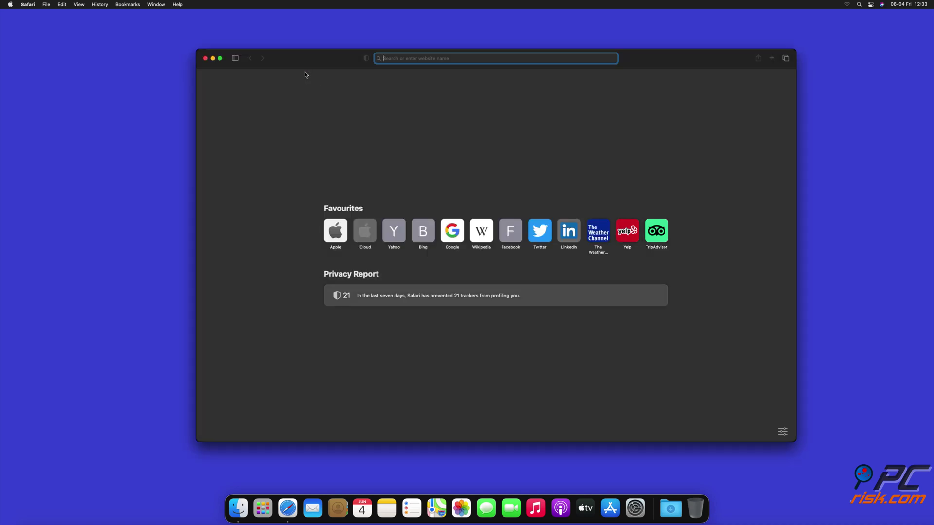
Step: Close Safari, launch Microsoft Edge, and open its Settings page
click(206, 58)
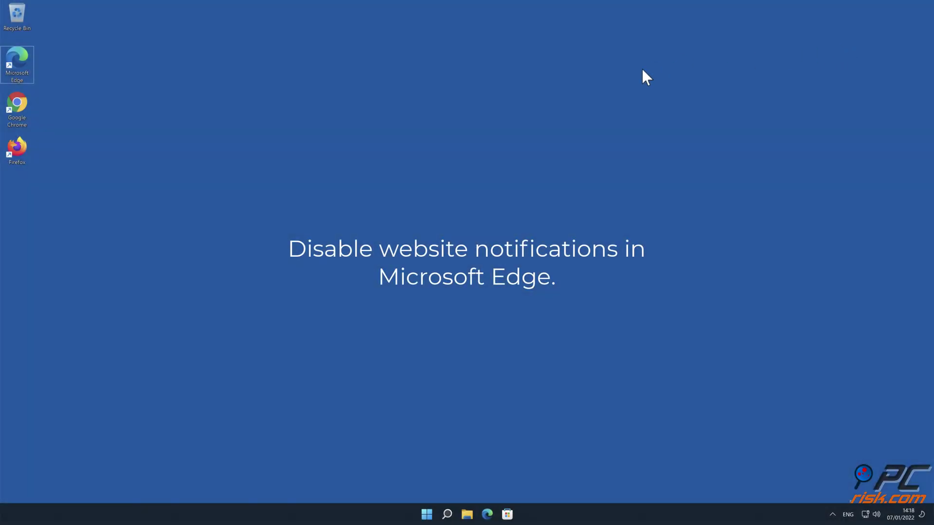
double_click(23, 65)
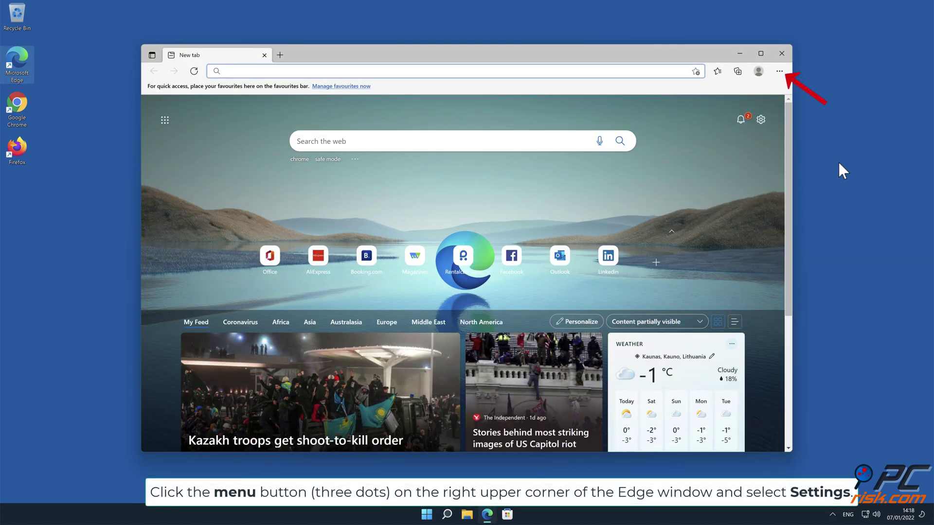
click(779, 71)
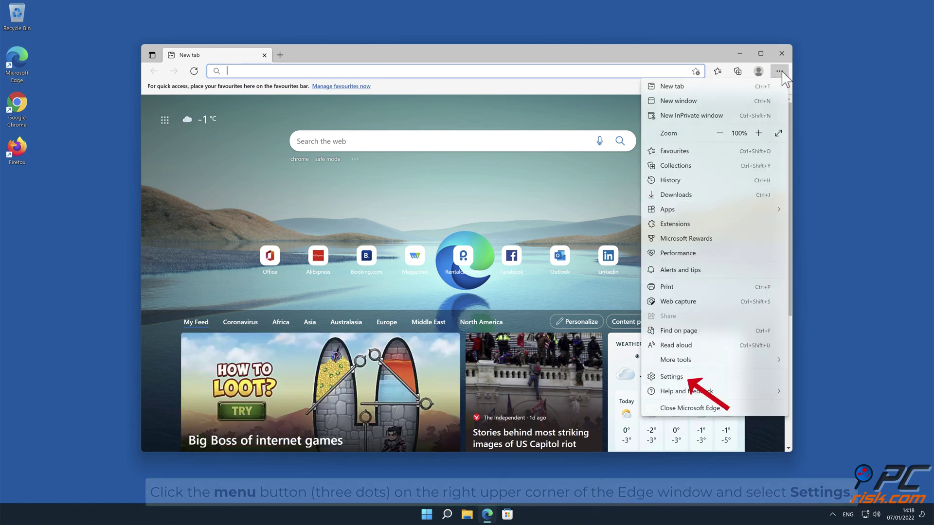
click(703, 377)
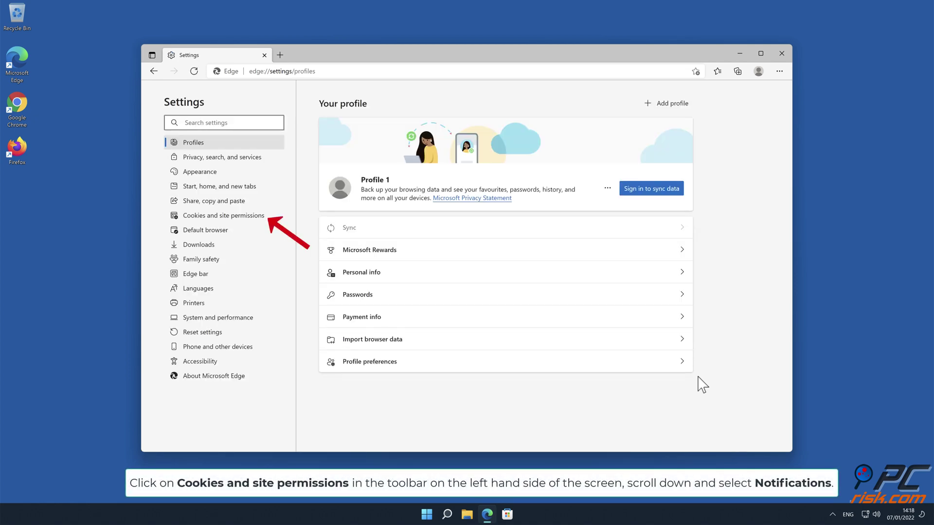
Step: Open Edge's Cookies and site permissions > Notifications settings
click(258, 220)
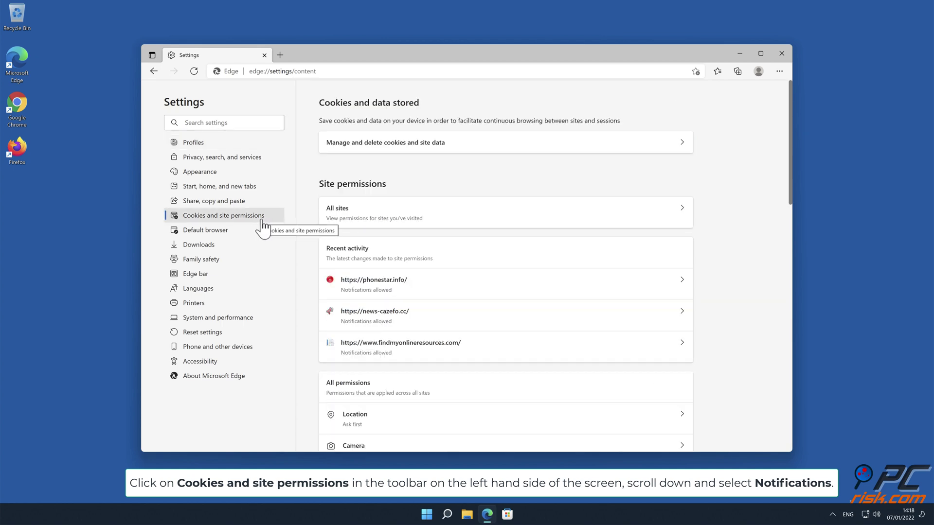
drag(790, 150, 793, 241)
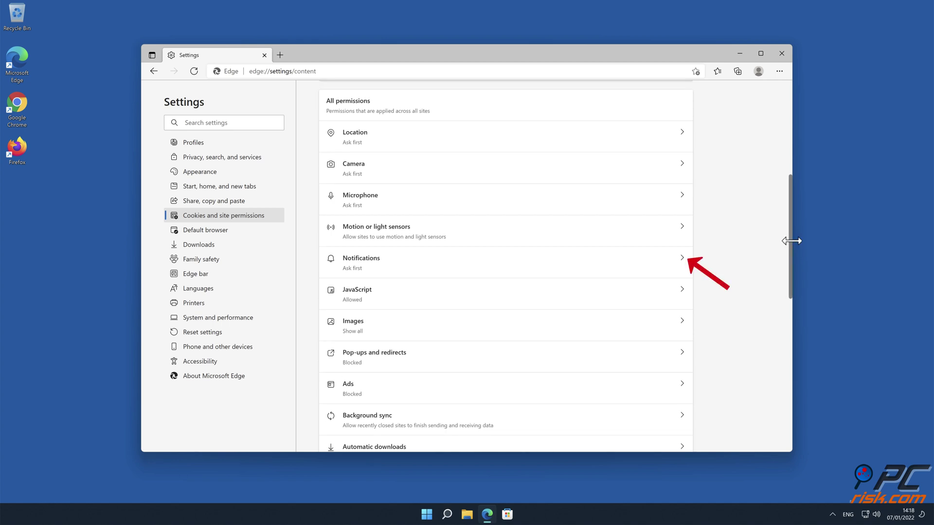
click(682, 264)
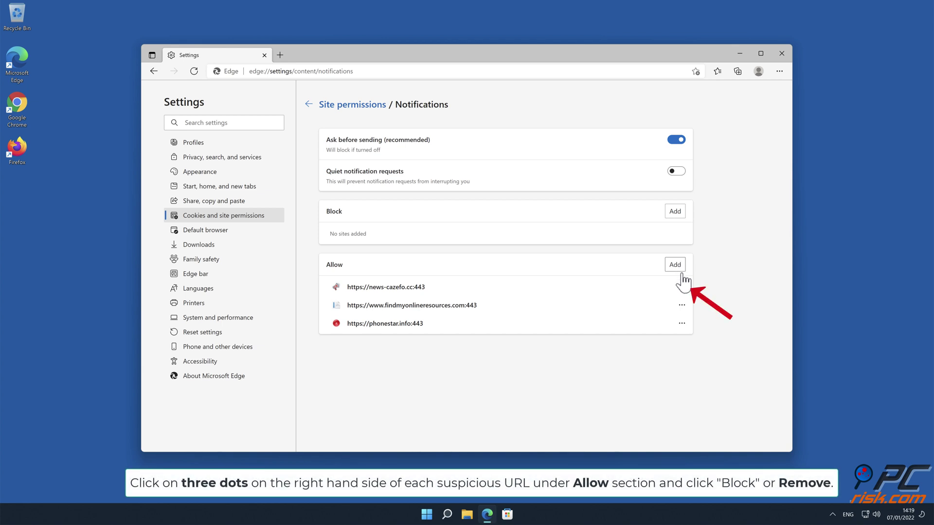
Step: Remove news-cazefo.cc, findmyonlineresources.com and phonestar.info from allowed sites, then close Edge
click(682, 287)
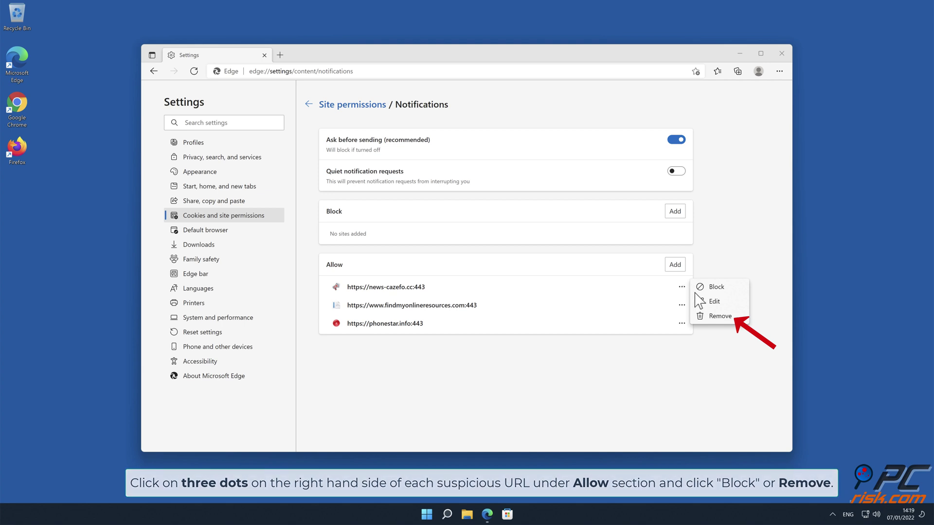
click(722, 317)
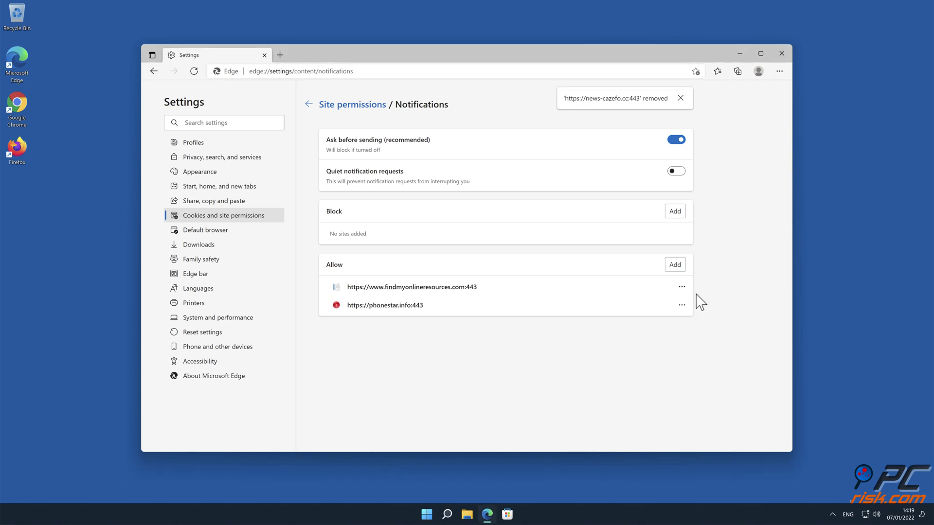
click(681, 287)
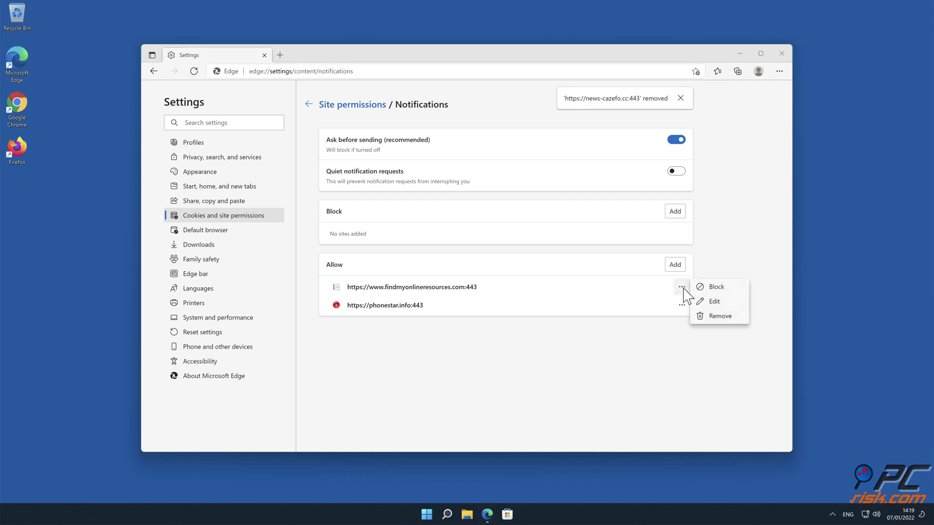
click(722, 319)
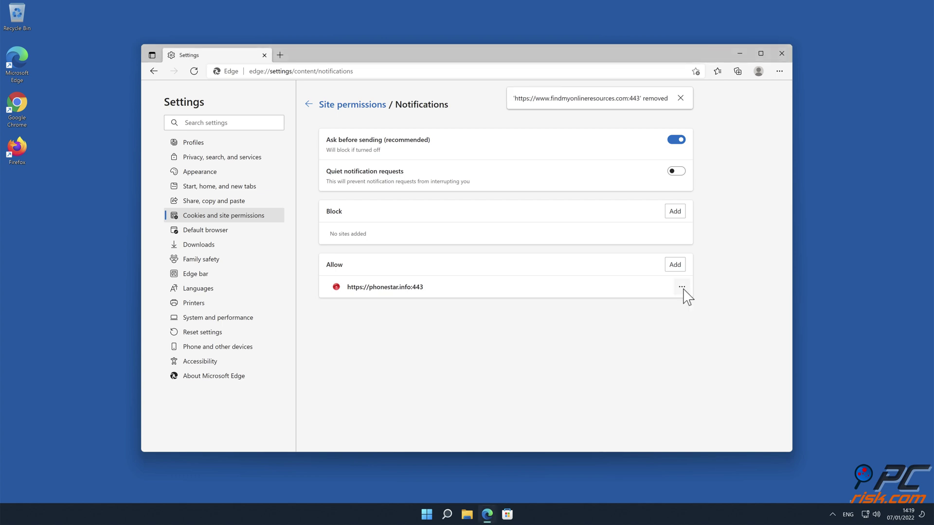
click(681, 287)
click(718, 319)
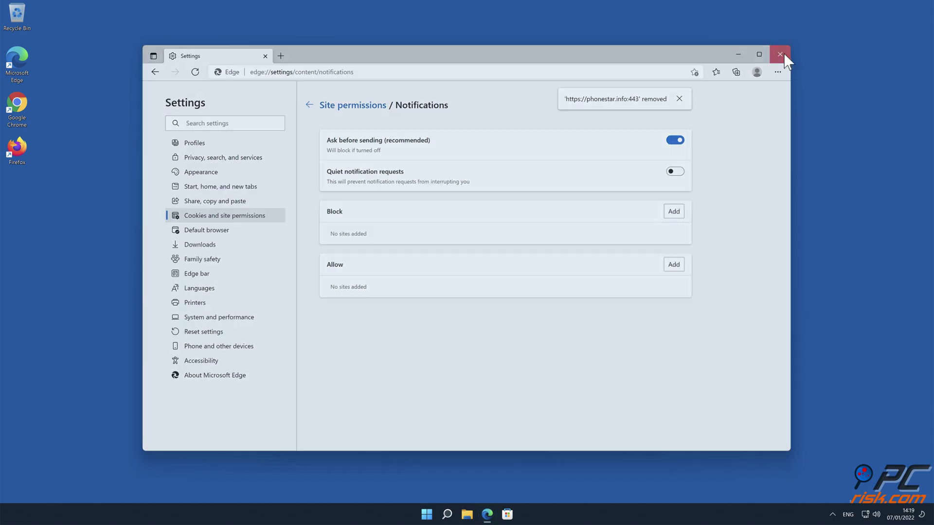
click(782, 53)
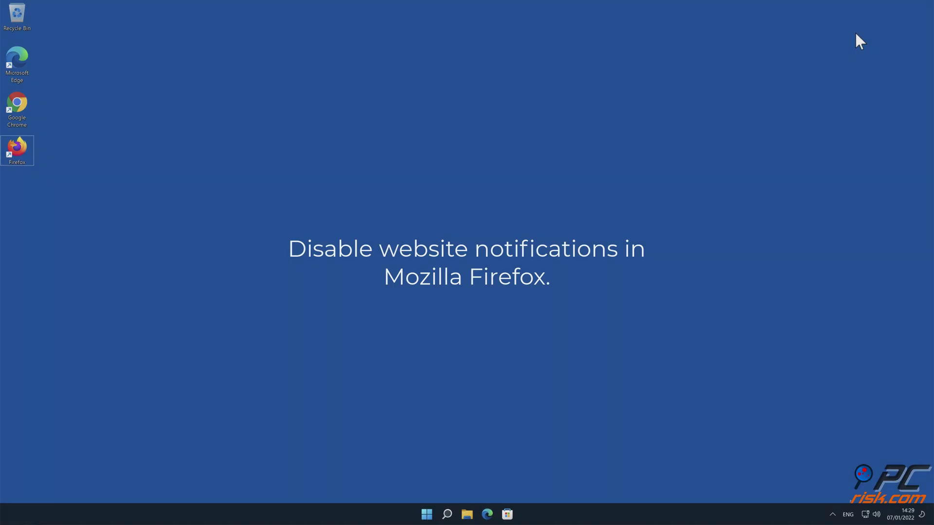
Step: Launch Firefox, open Settings > Privacy & Security, and scroll to Permissions
double_click(12, 149)
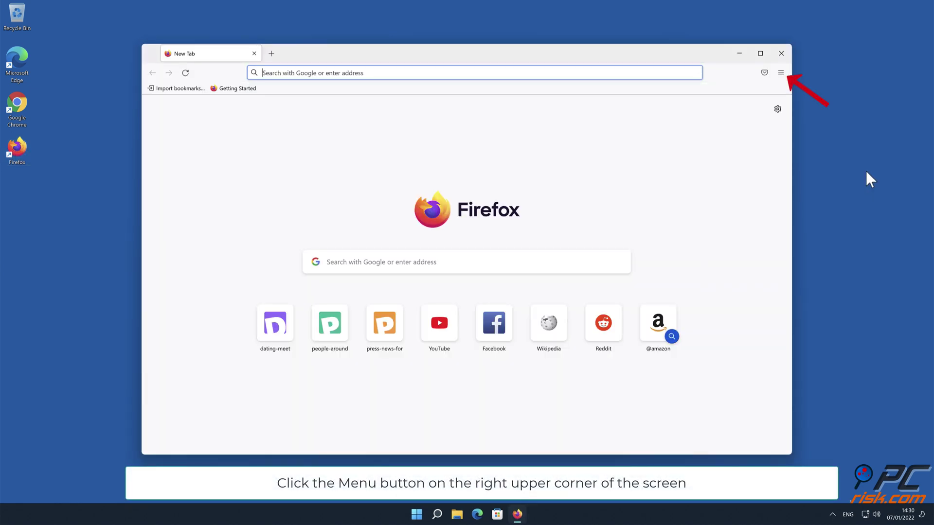
click(780, 73)
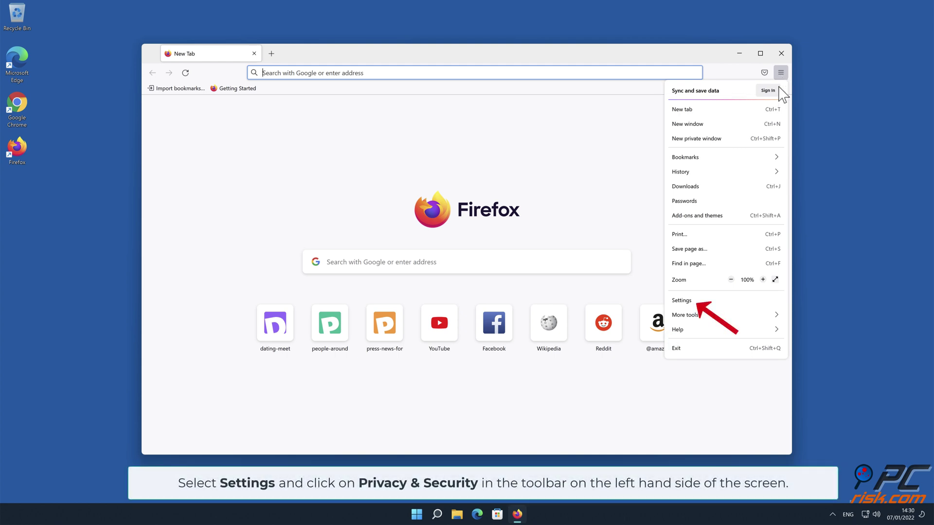
click(731, 302)
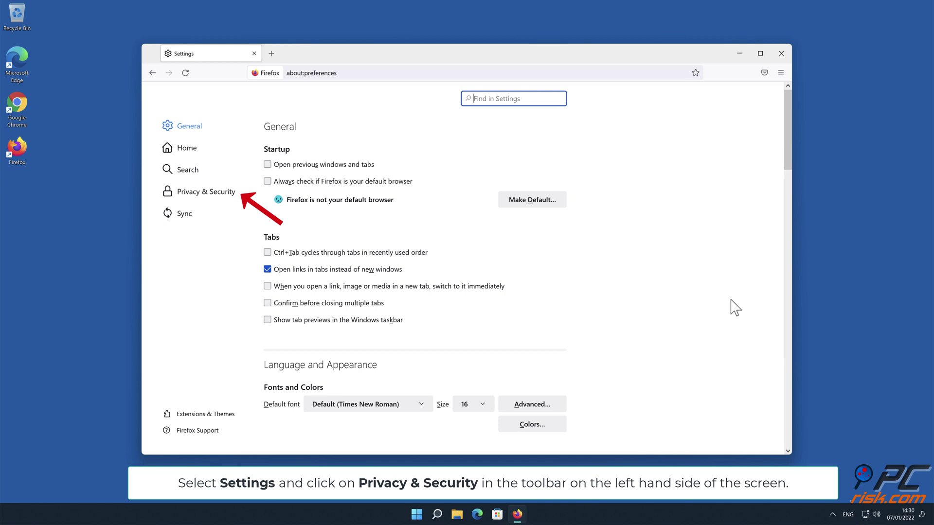
click(219, 191)
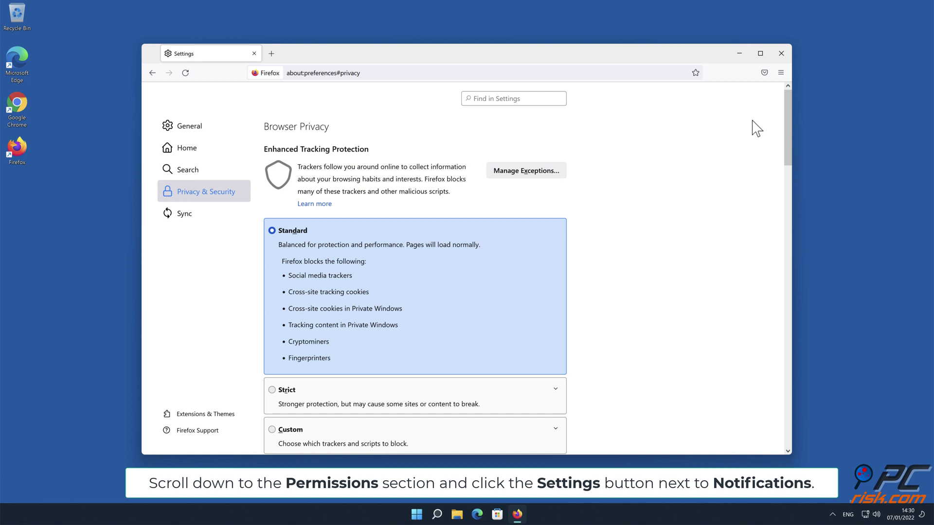
drag(786, 118, 788, 298)
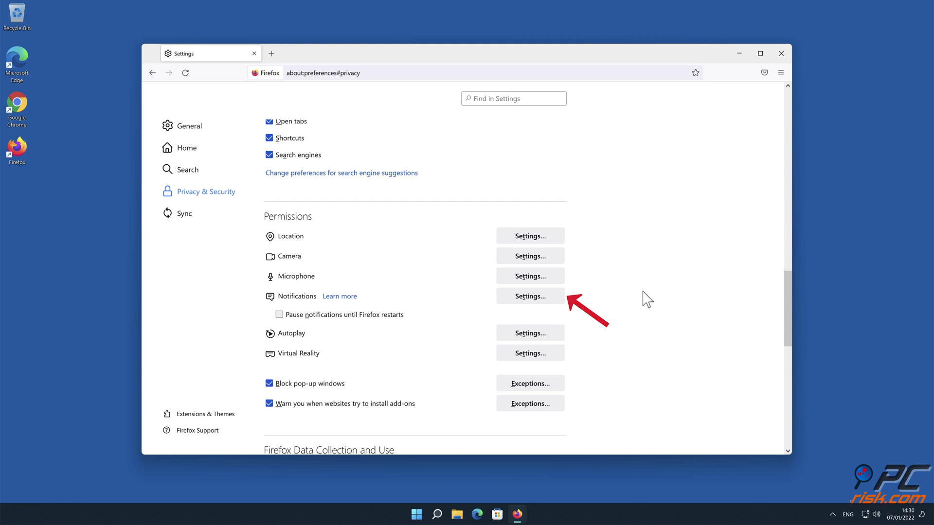
Step: Block eclto.people-around.me, d.dating-meet.top and xetna.press-news-for.me notifications, save, and close Firefox
click(555, 299)
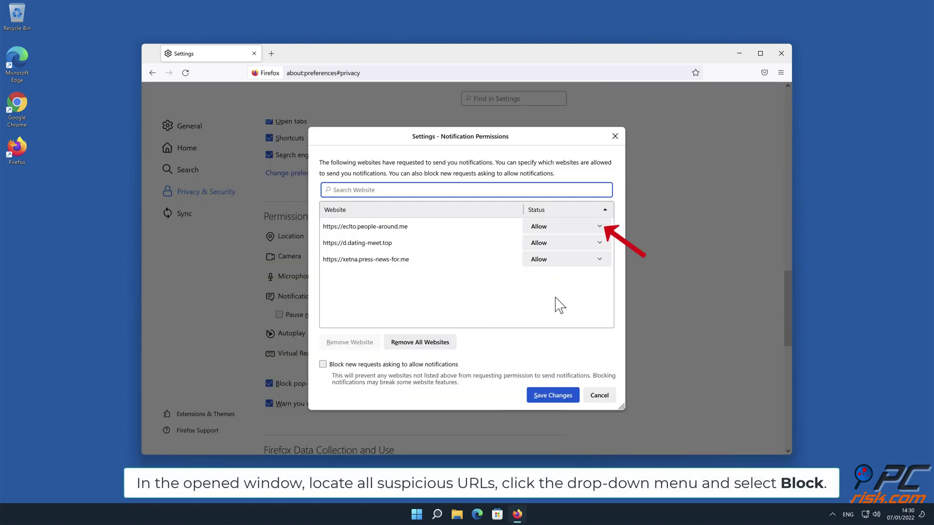
click(598, 226)
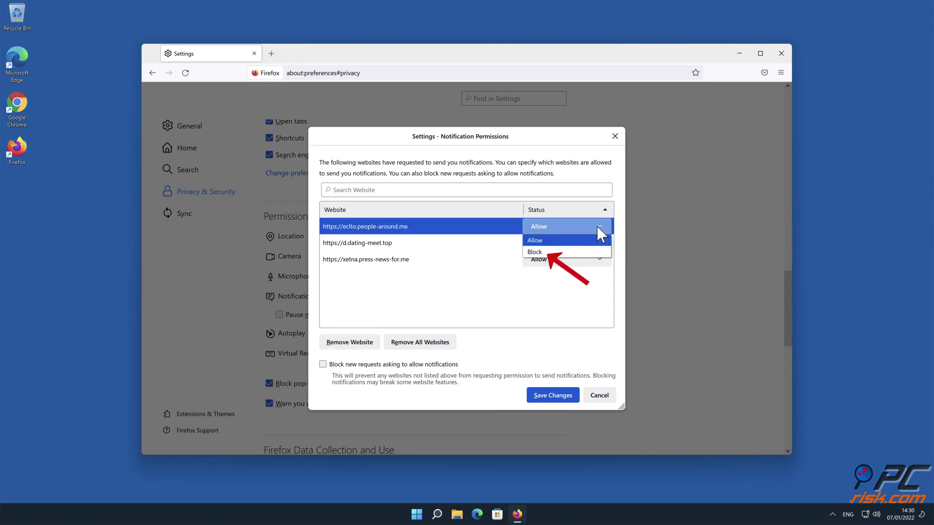
click(590, 252)
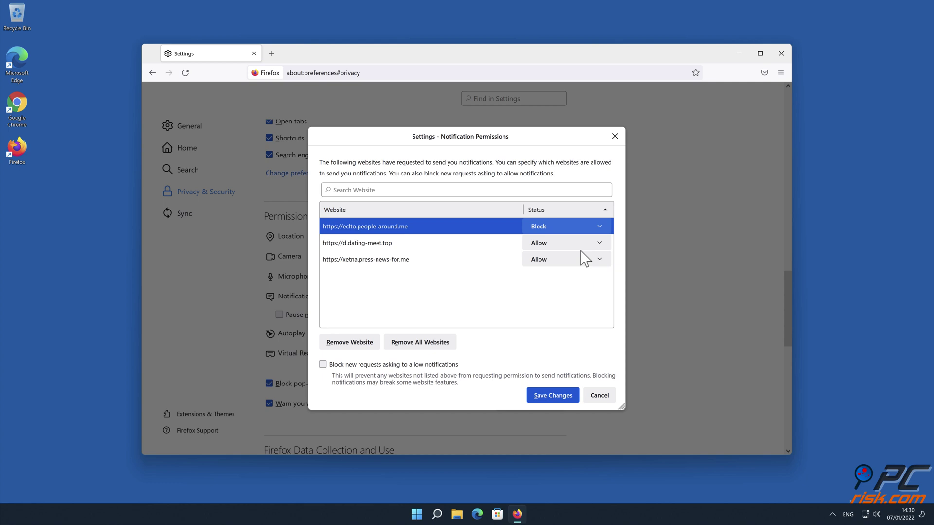
click(597, 242)
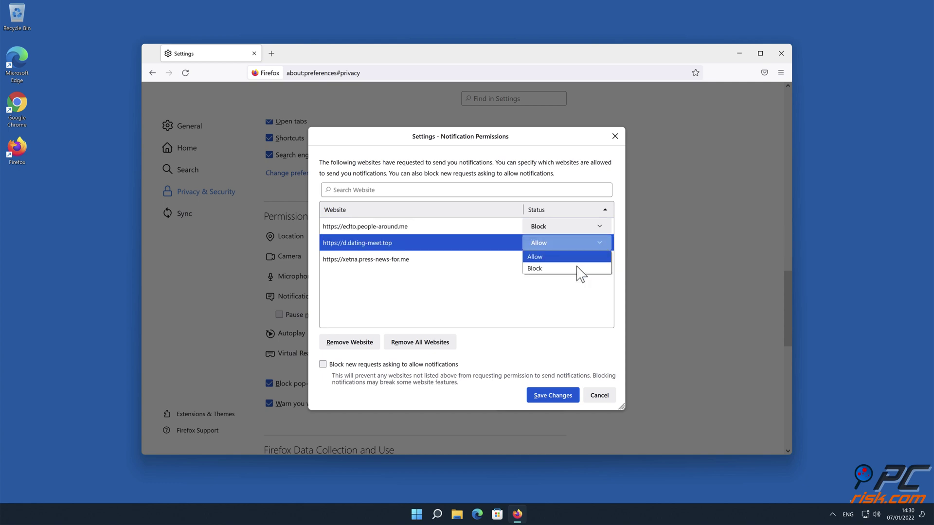
click(577, 270)
click(599, 258)
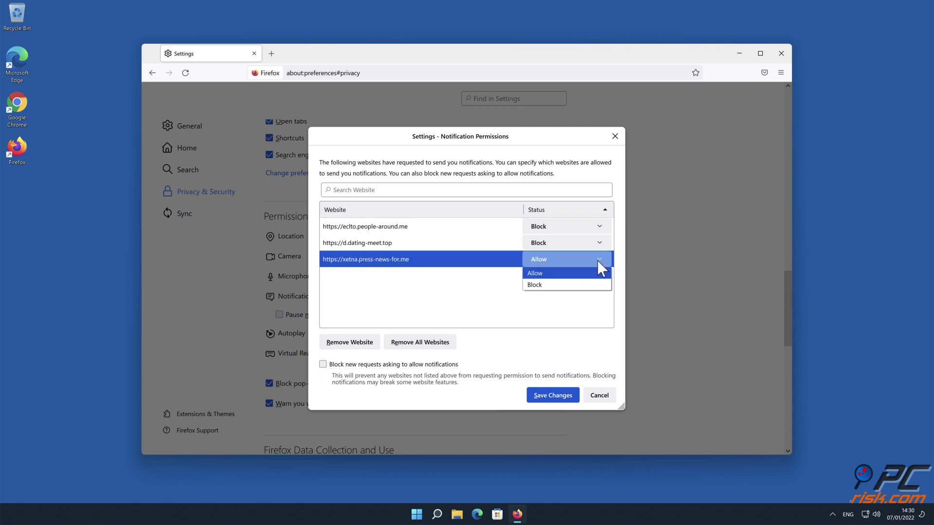
click(590, 287)
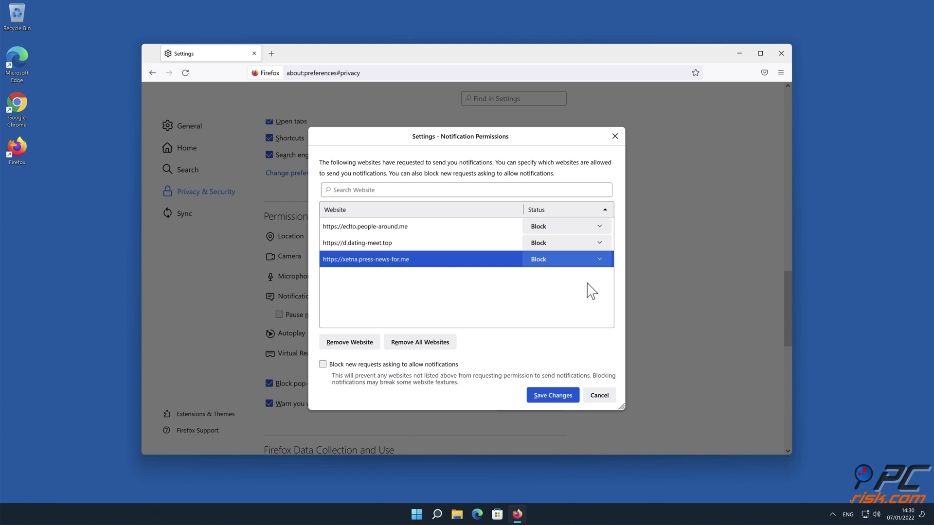
click(554, 395)
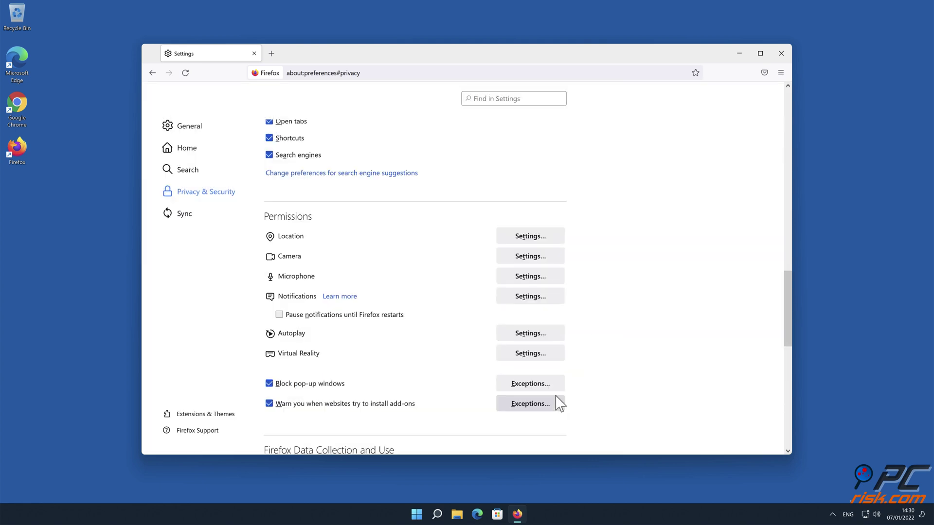
click(782, 54)
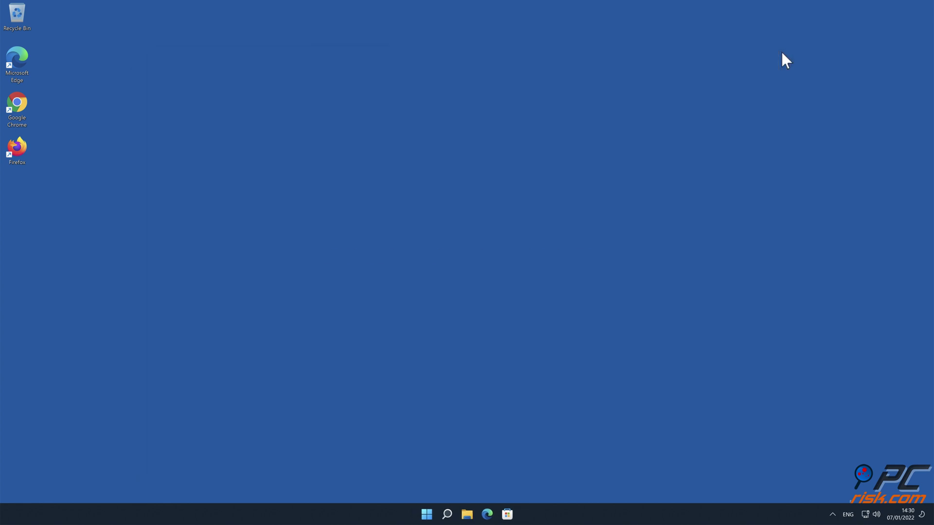